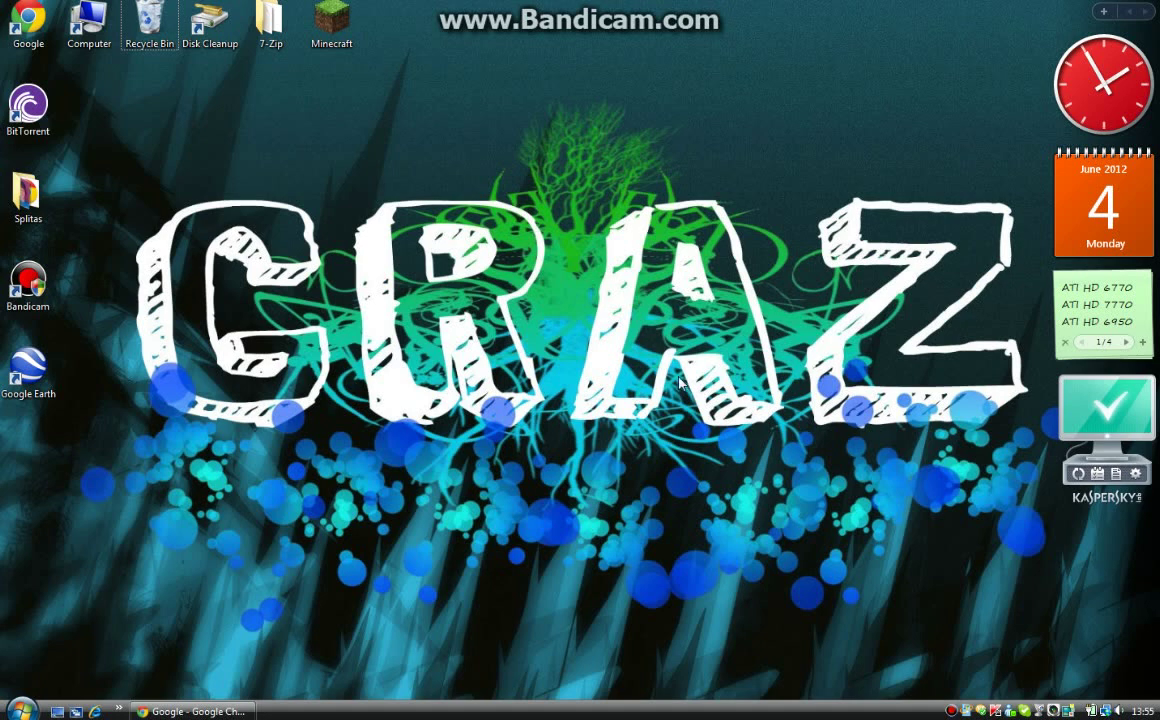
In Chrome, Google 'ccleaner' via the suggestion and reach Piriform's CCleaner product page.
left_click_drag(504, 411, 720, 156)
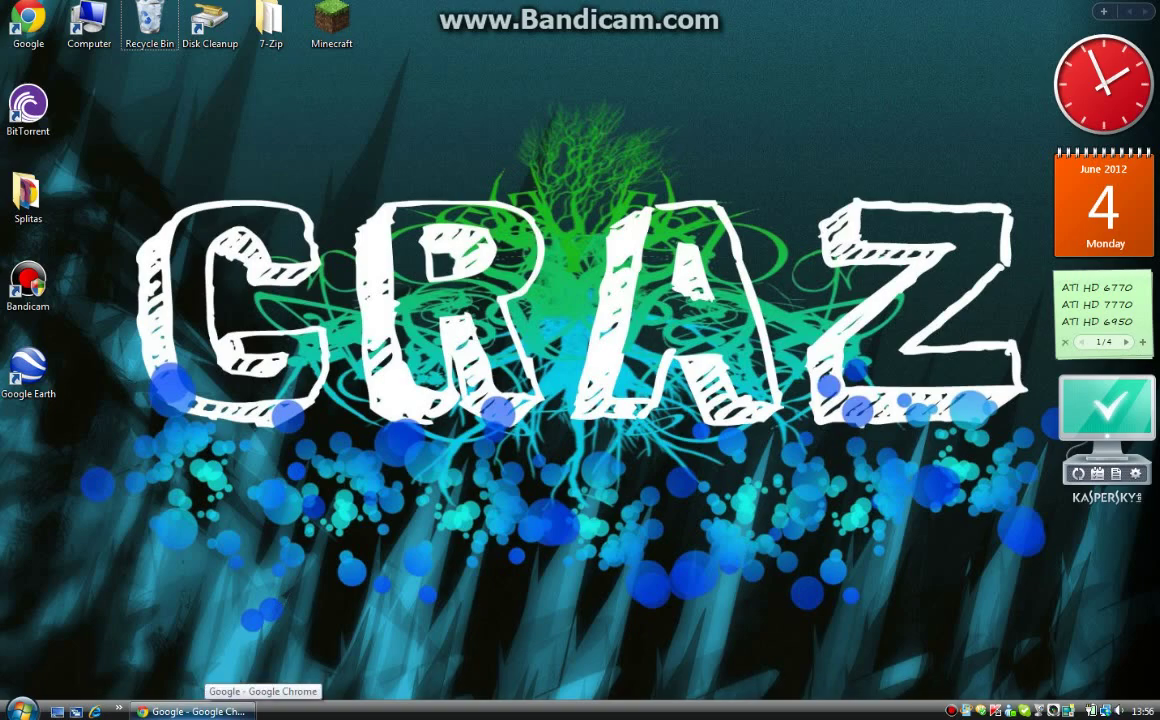
left_click(190, 711)
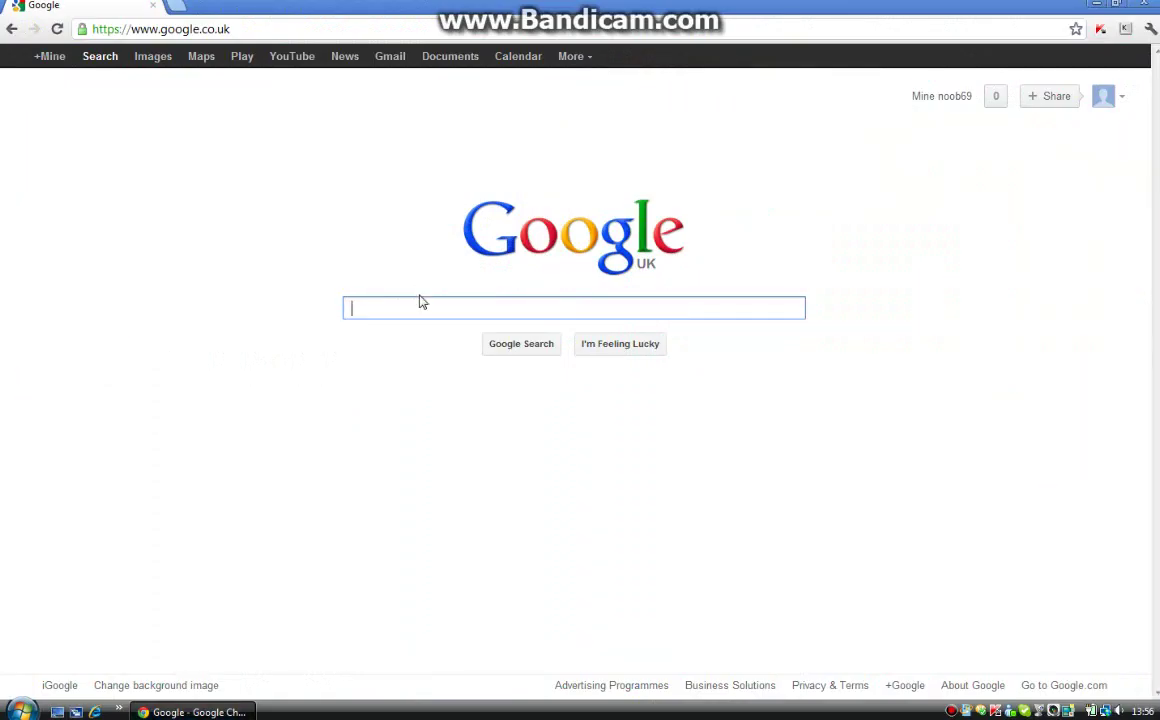
type("cc")
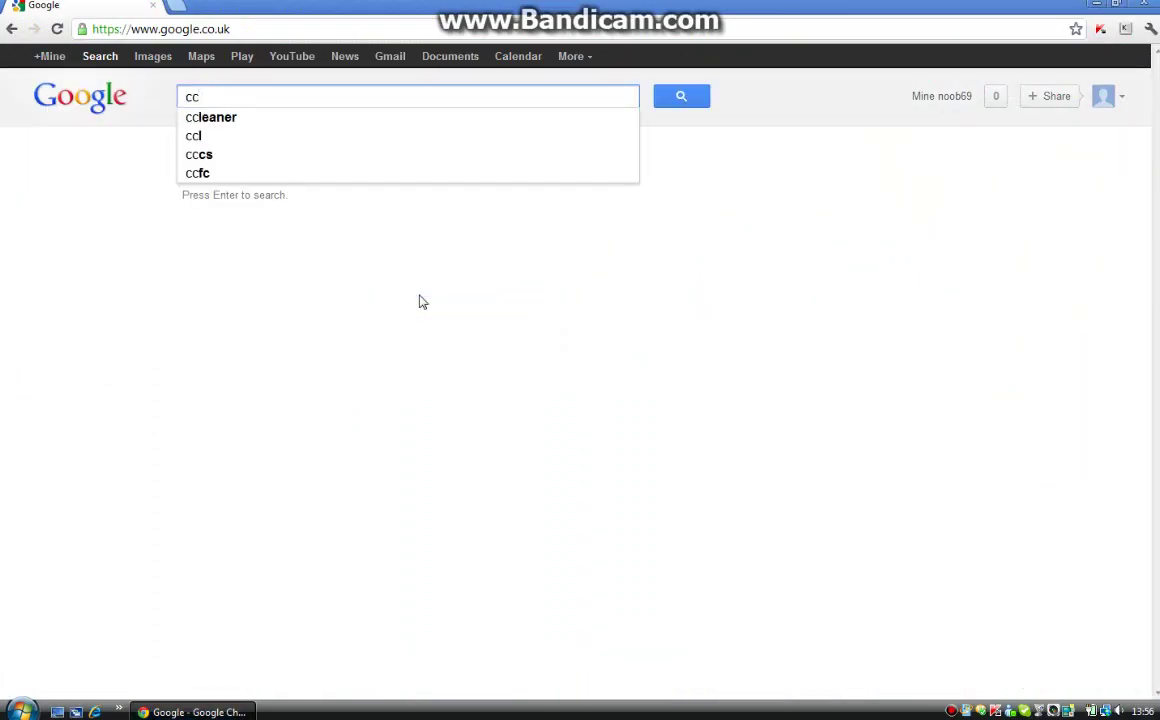
left_click(223, 124)
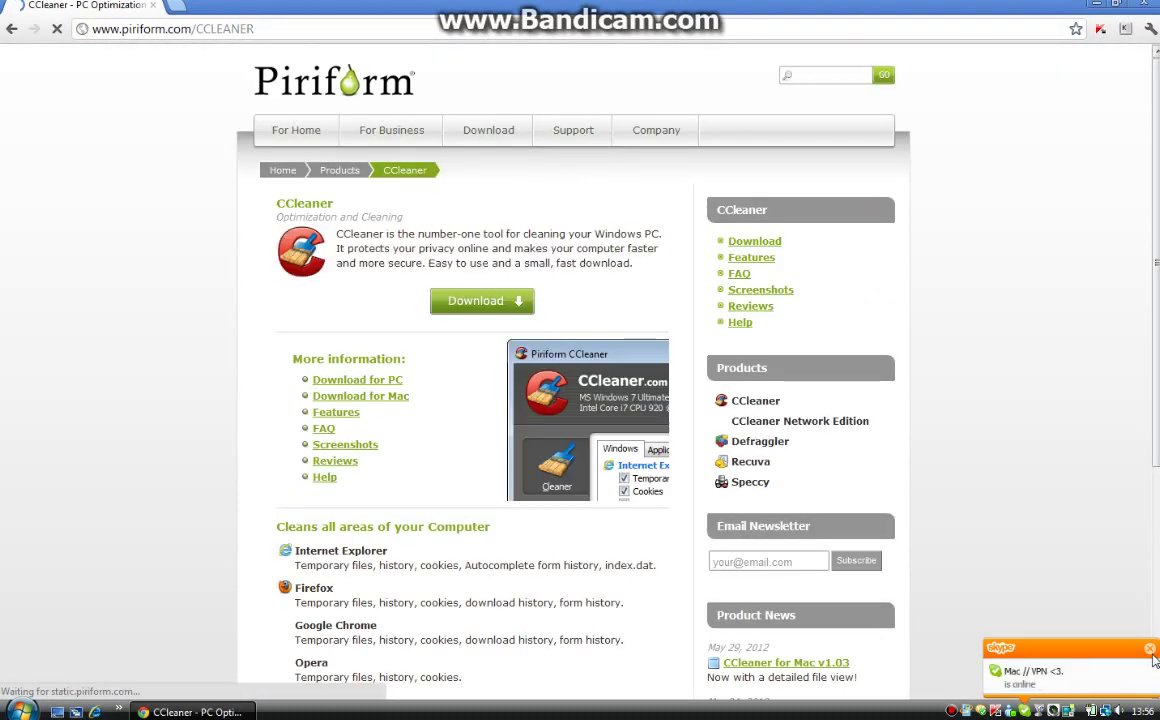
Dismiss the Skype popup and review the Free, Professional and Business editions on the download page.
left_click(1152, 651)
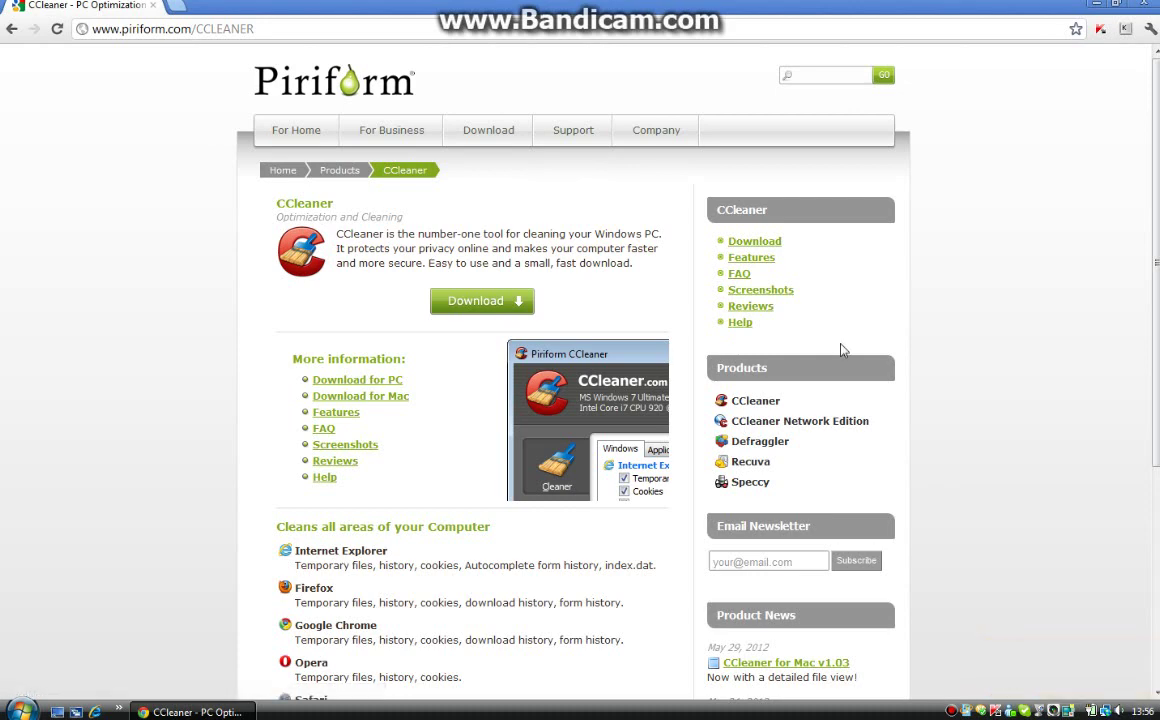
left_click(487, 309)
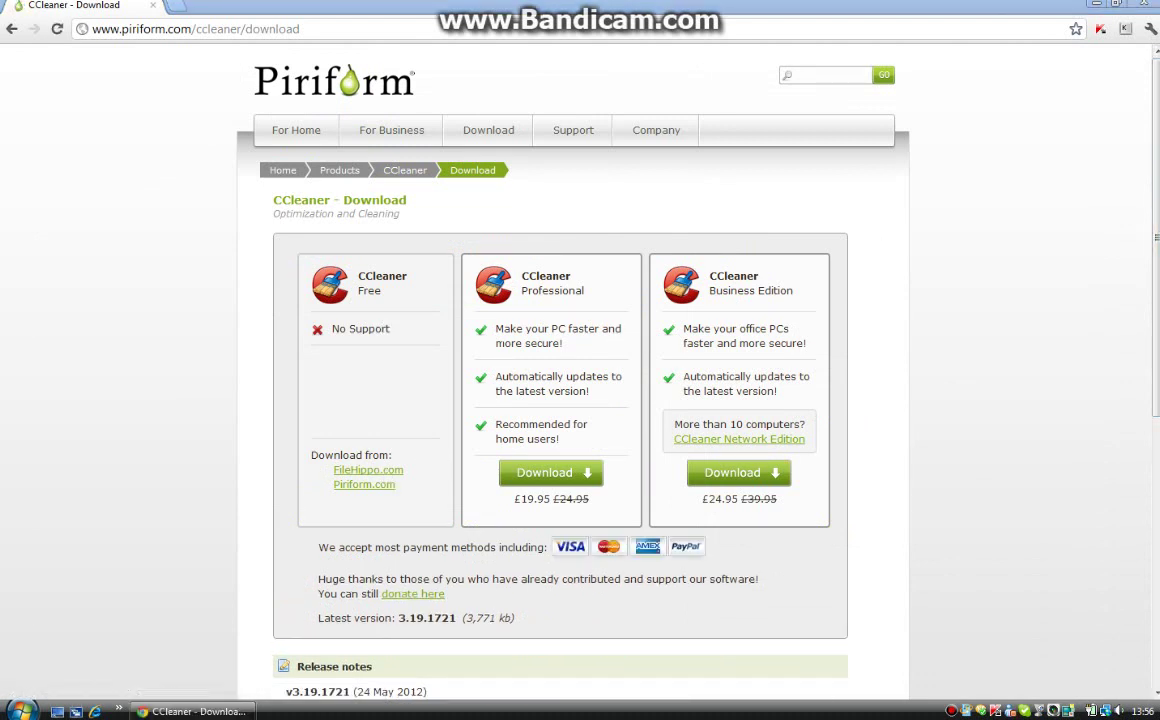
left_click_drag(1154, 286, 1156, 302)
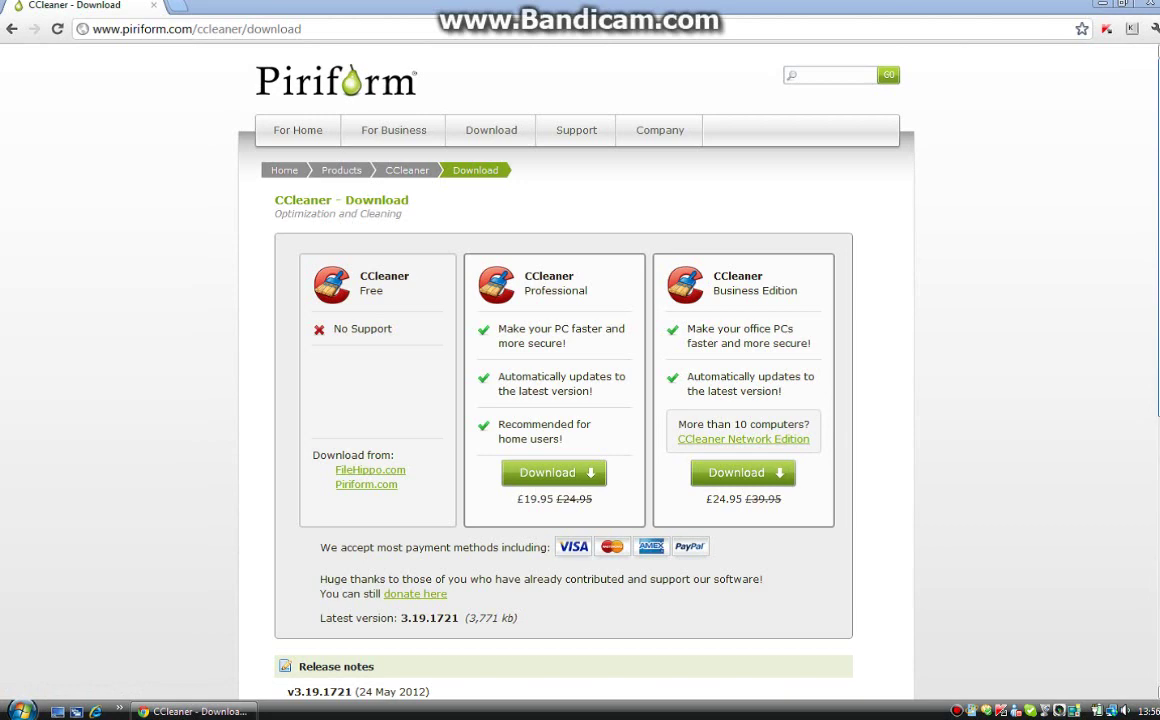
scroll(1130, 470, "down", 2)
scroll(1130, 470, "down", 1)
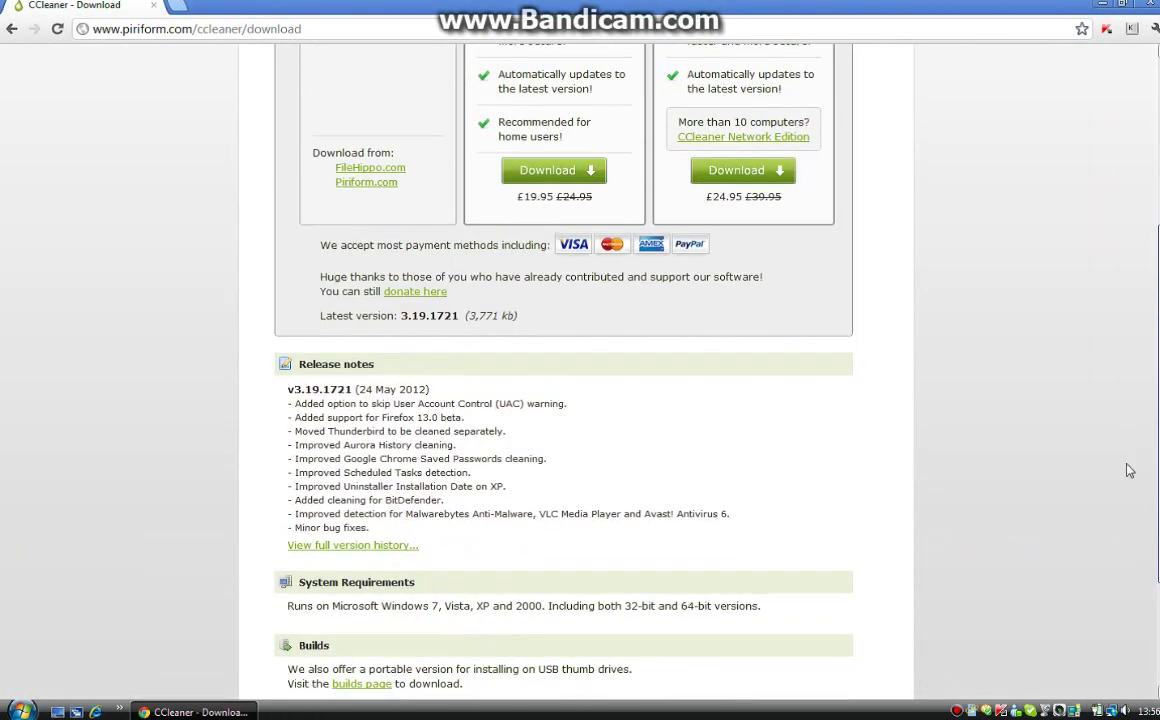
scroll(1130, 470, "up", 1)
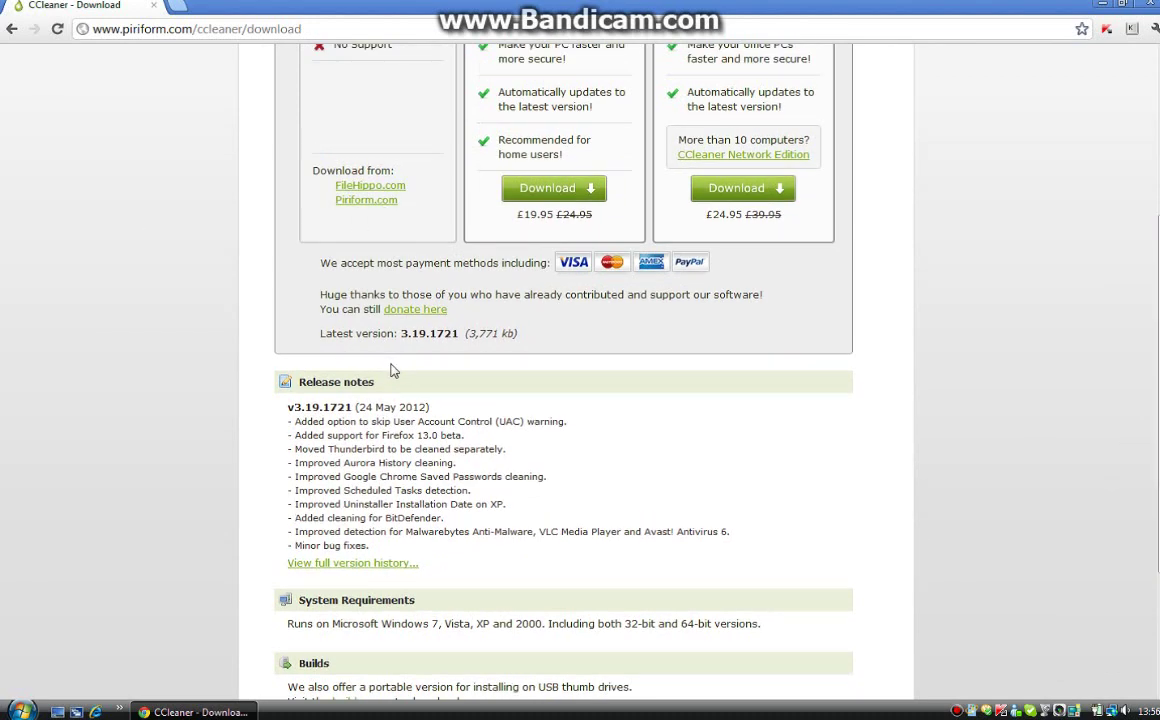
scroll(393, 370, "down", 1)
scroll(385, 368, "down", 3)
scroll(360, 380, "up", 1)
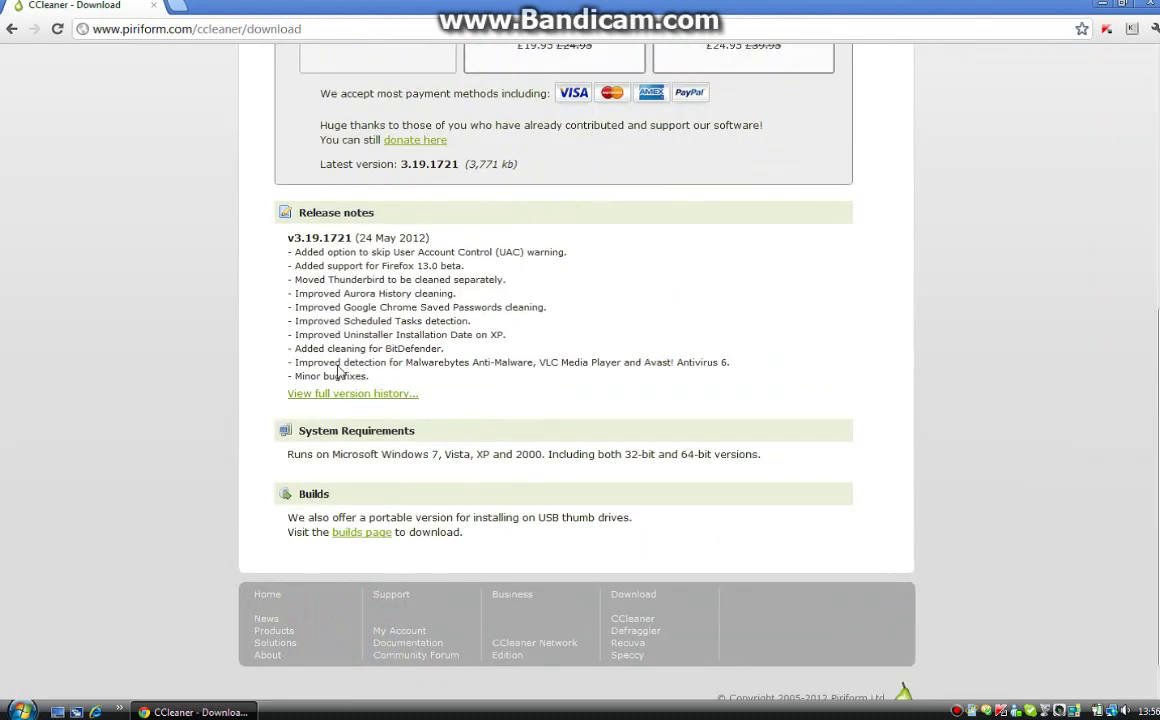
scroll(345, 360, "up", 2)
scroll(365, 310, "up", 2)
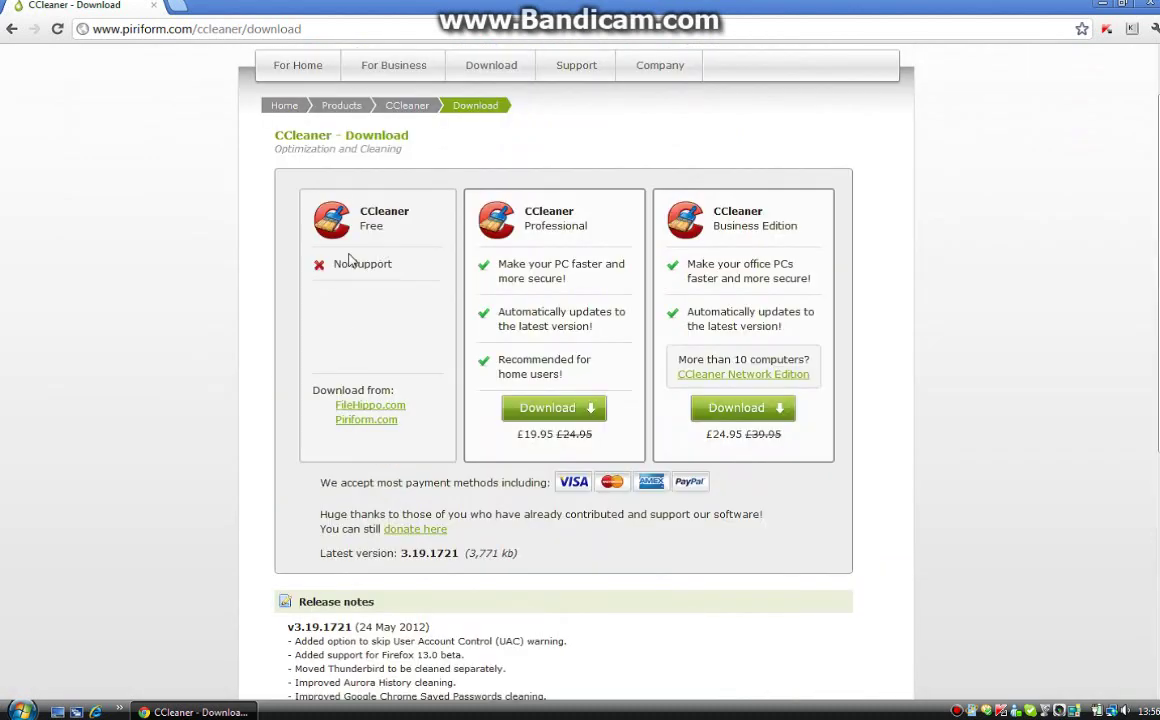
Download the free ccsetup319.exe installer from Piriform.com, then show the desktop.
left_click(390, 420)
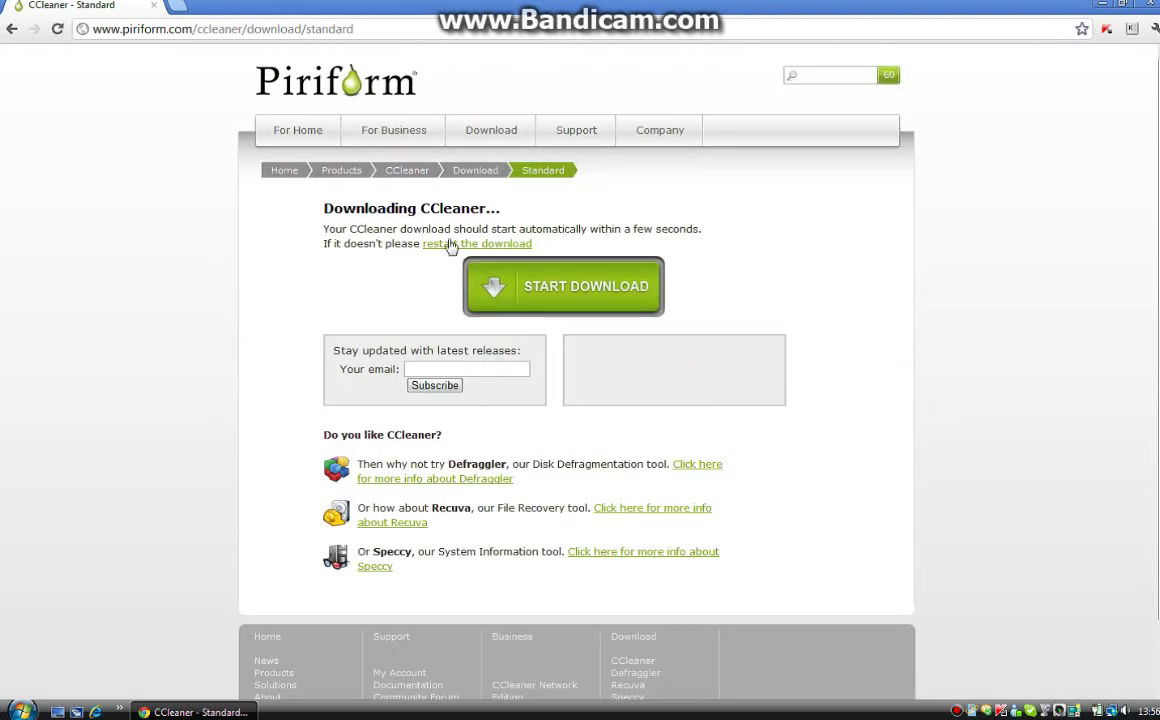
left_click(502, 300)
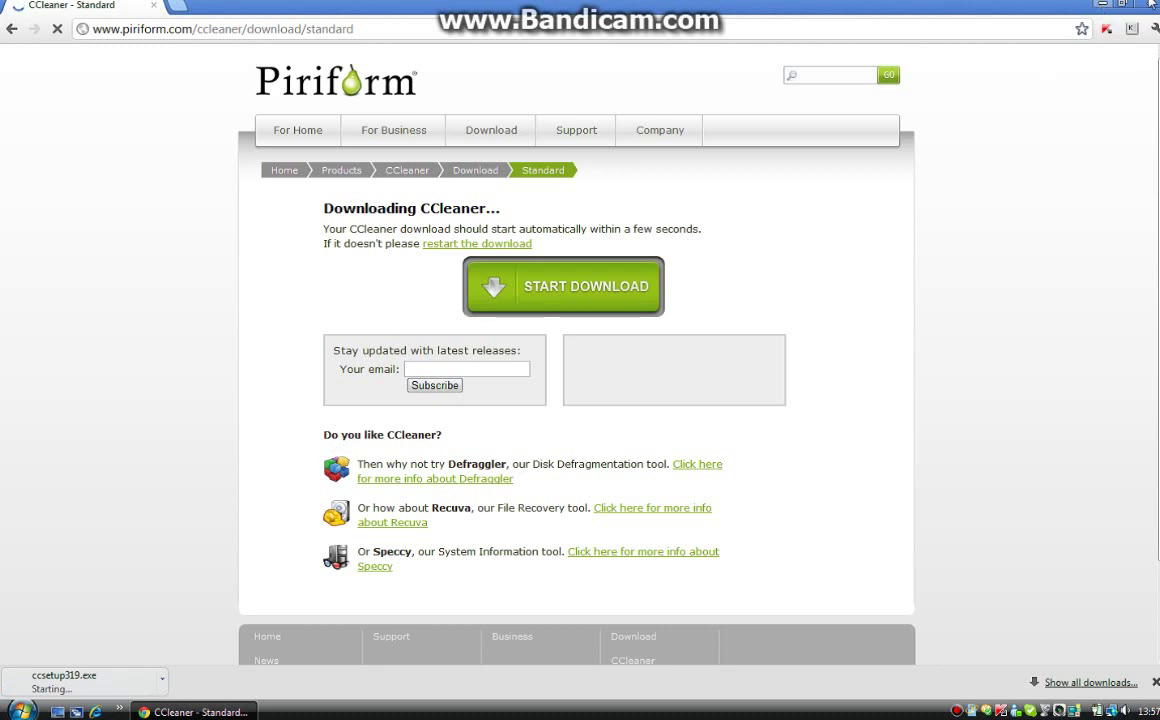
key("super+d")
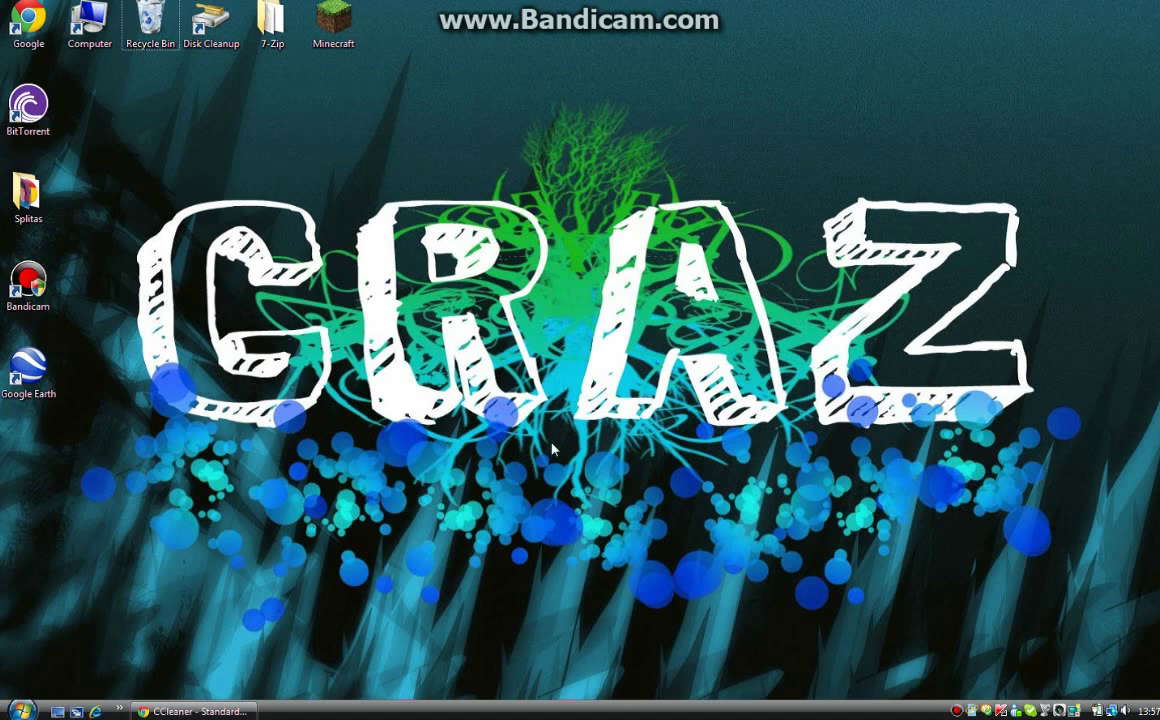
Enter %temp% in the Run dialog to open the user's Temp folder with 23 items.
key("super+r")
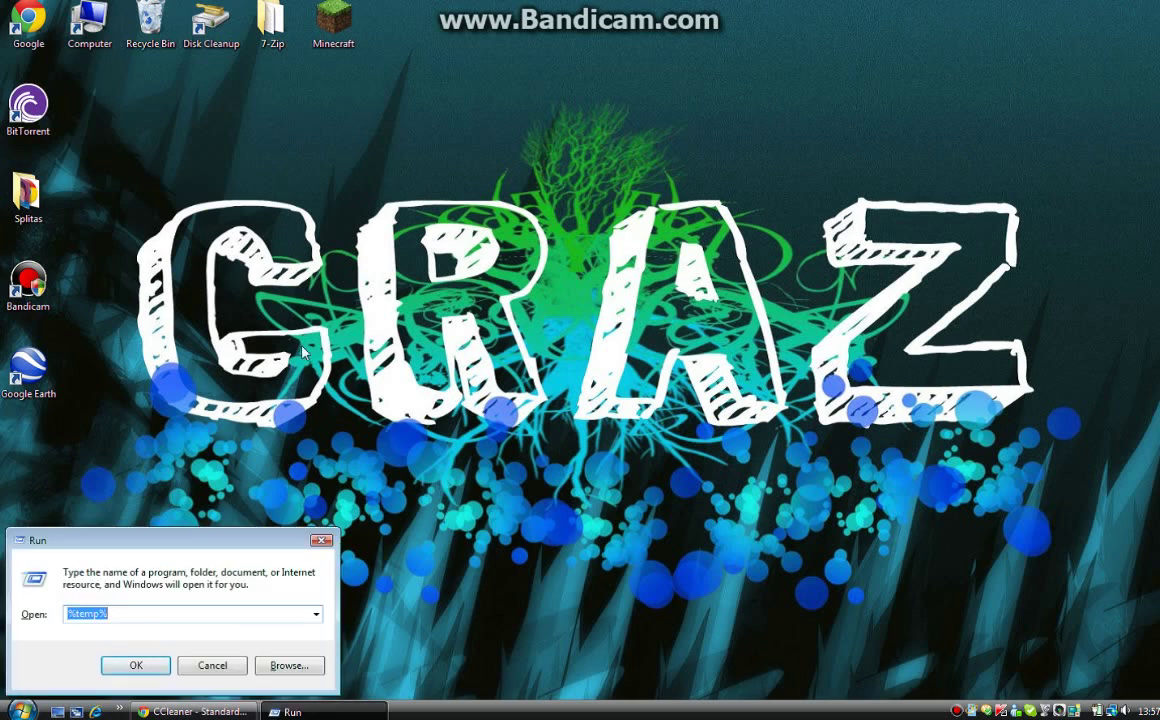
mouse_move(183, 482)
left_mouse_down()
mouse_move(392, 207)
mouse_move(414, 103)
left_mouse_up()
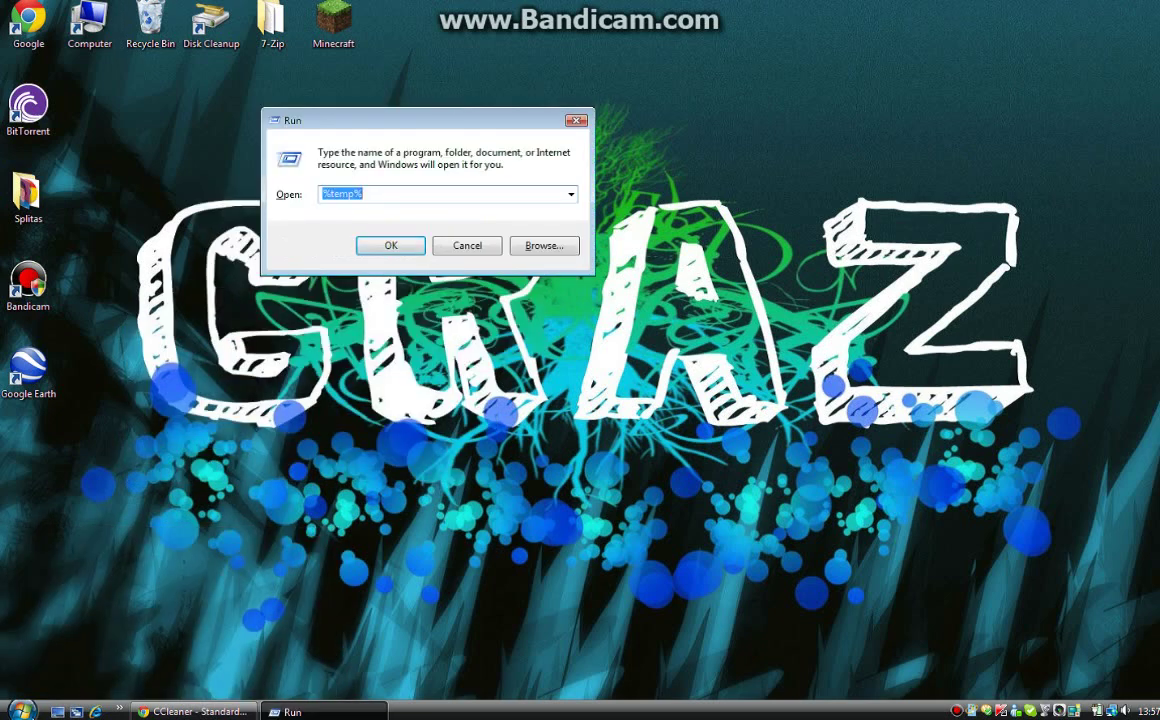
left_click(45, 640)
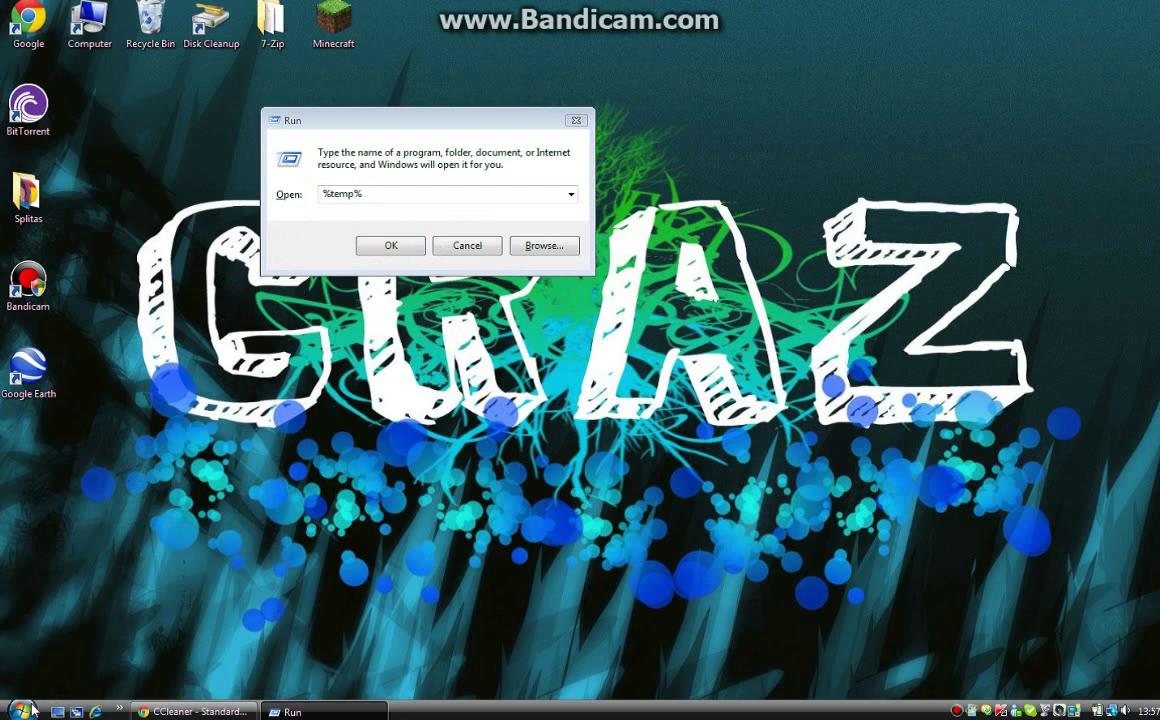
left_click(24, 709)
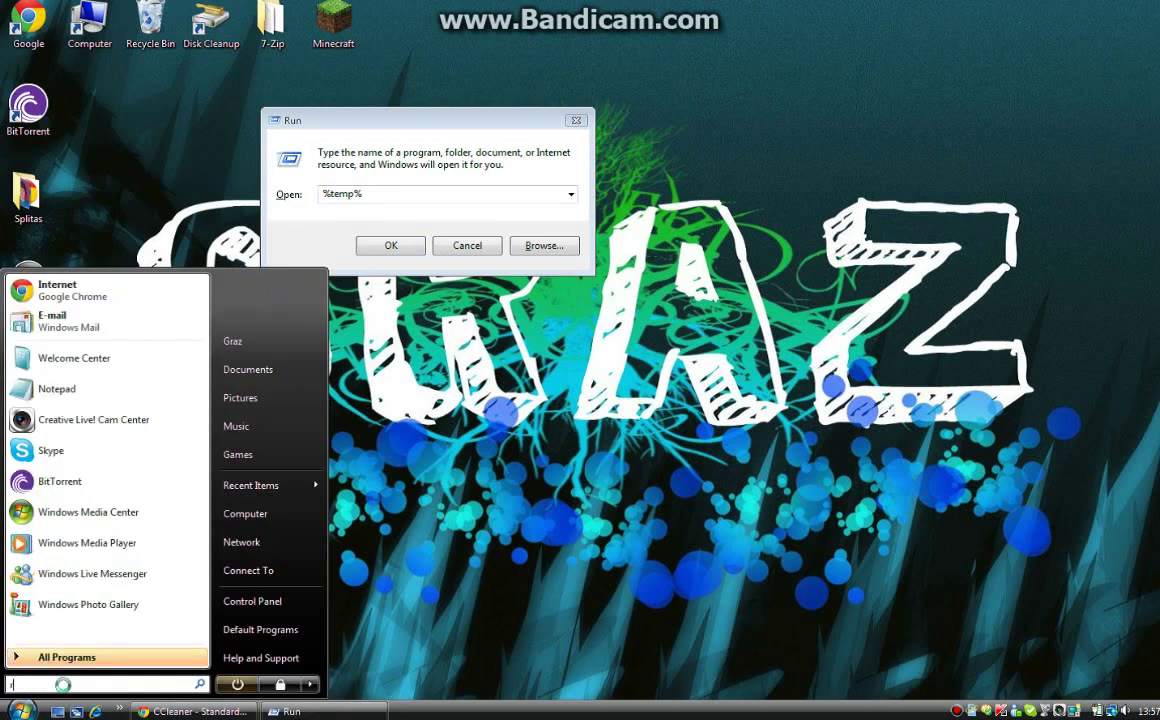
type("run")
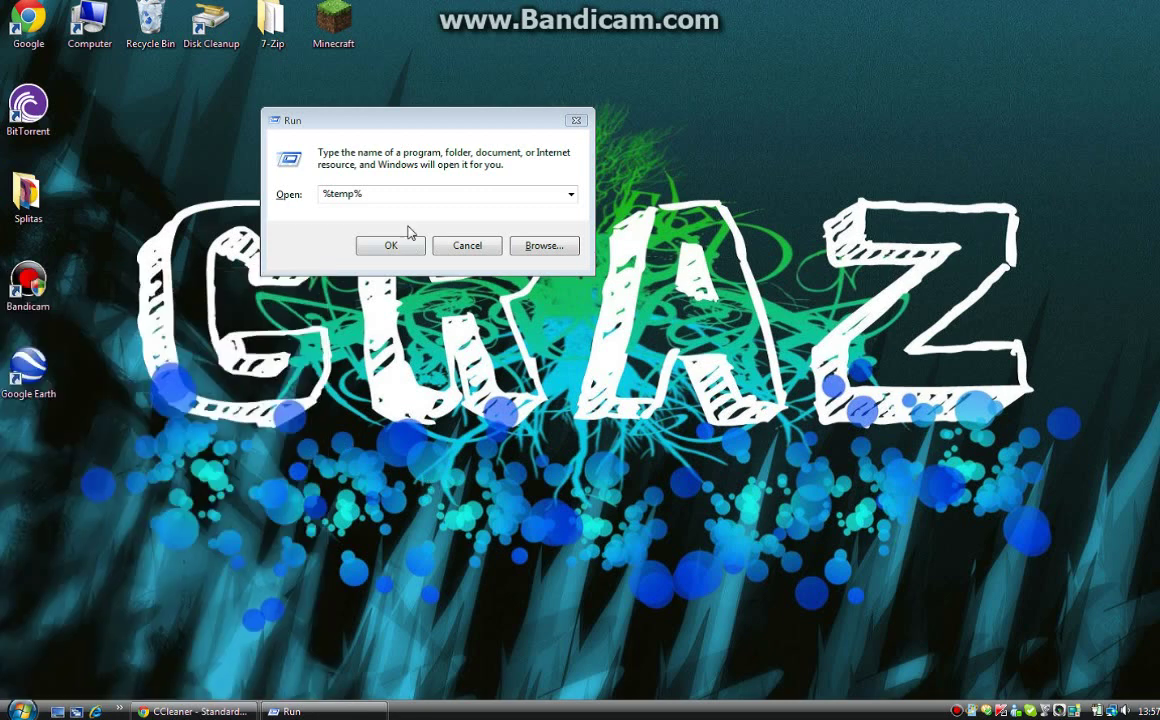
key("ctrl+a")
key("BackSpace")
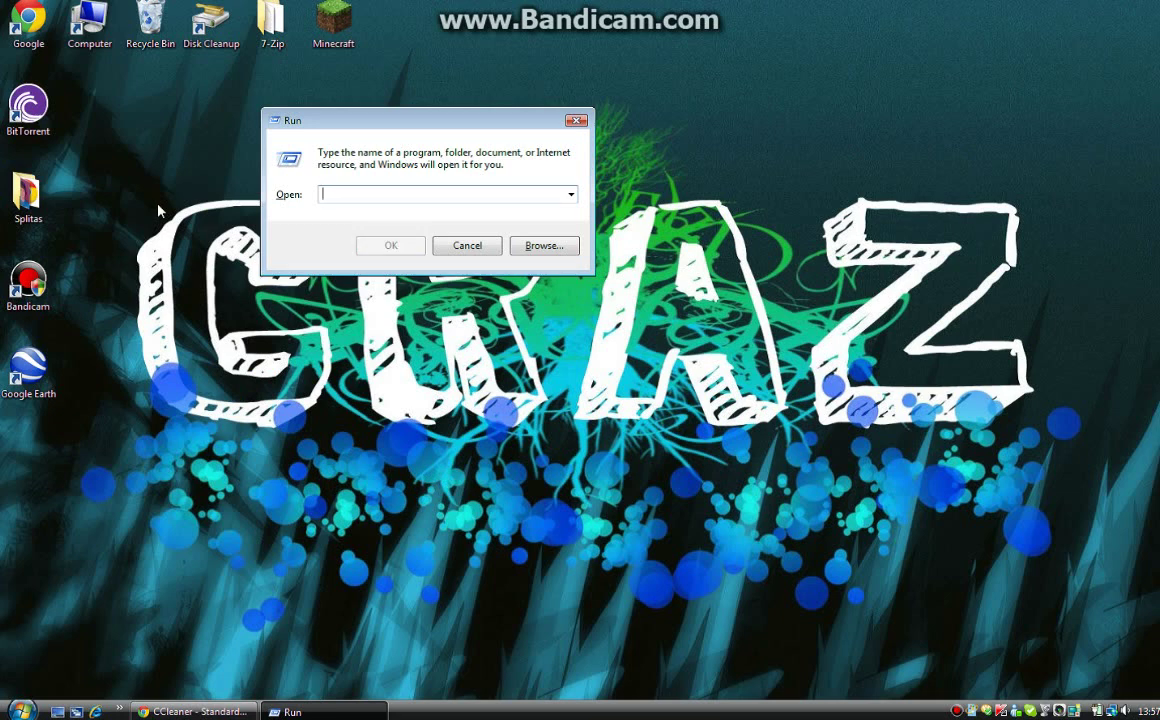
type("%temp")
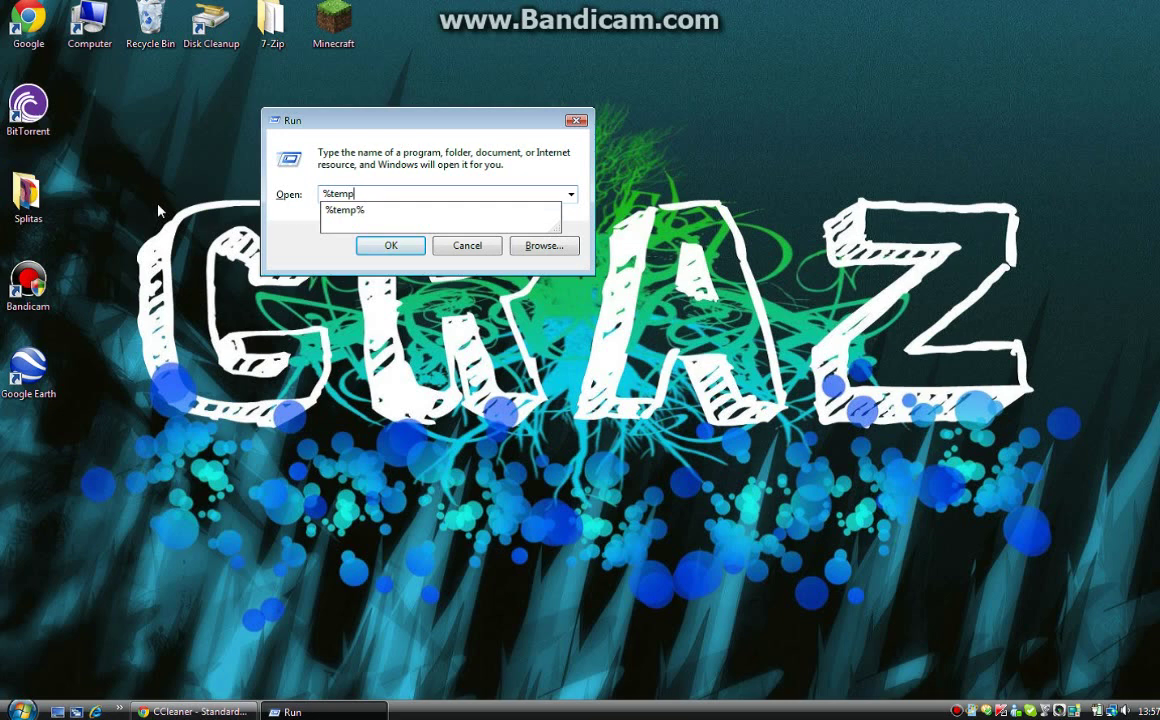
type("%")
left_click(392, 247)
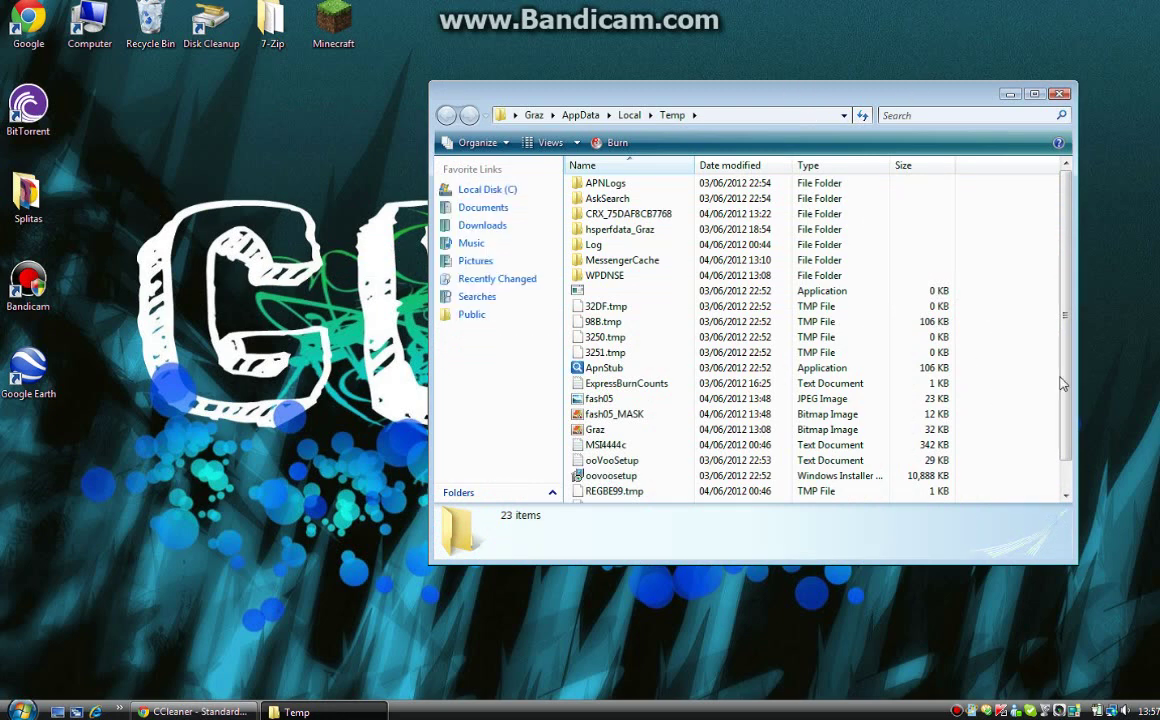
Select all 23 items in the Temp folder and move them to the Recycle Bin.
left_click_drag(900, 94, 777, 96)
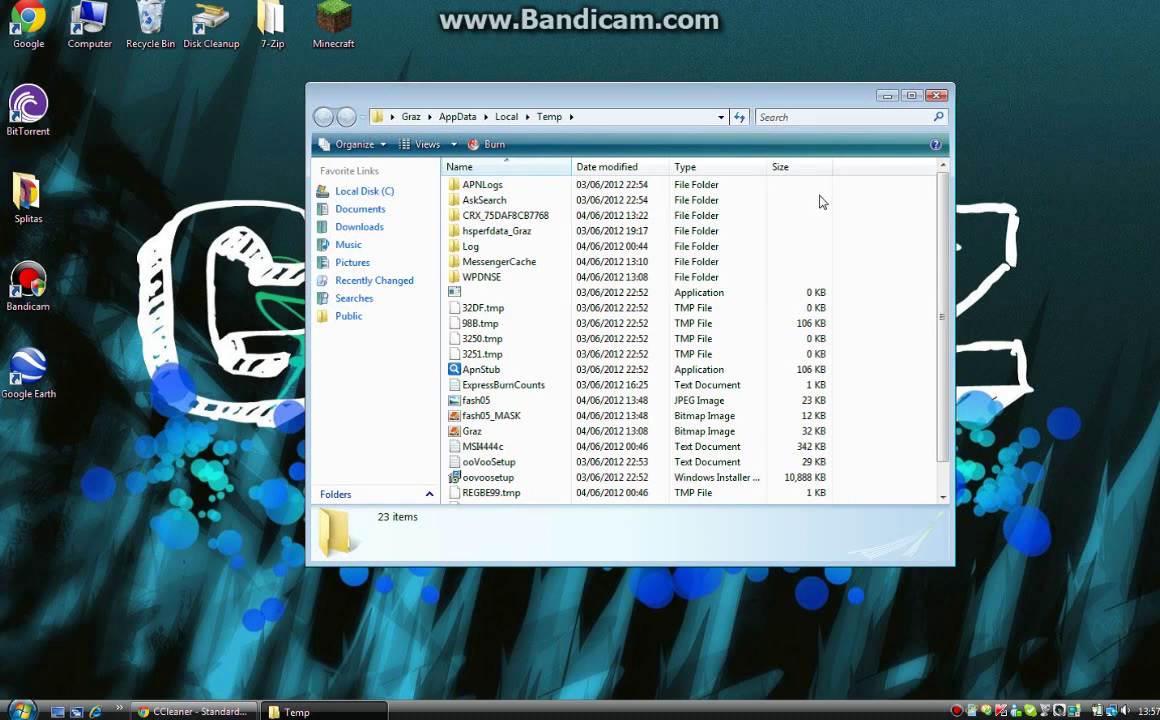
left_click_drag(821, 202, 830, 510)
left_click_drag(447, 504, 501, 503)
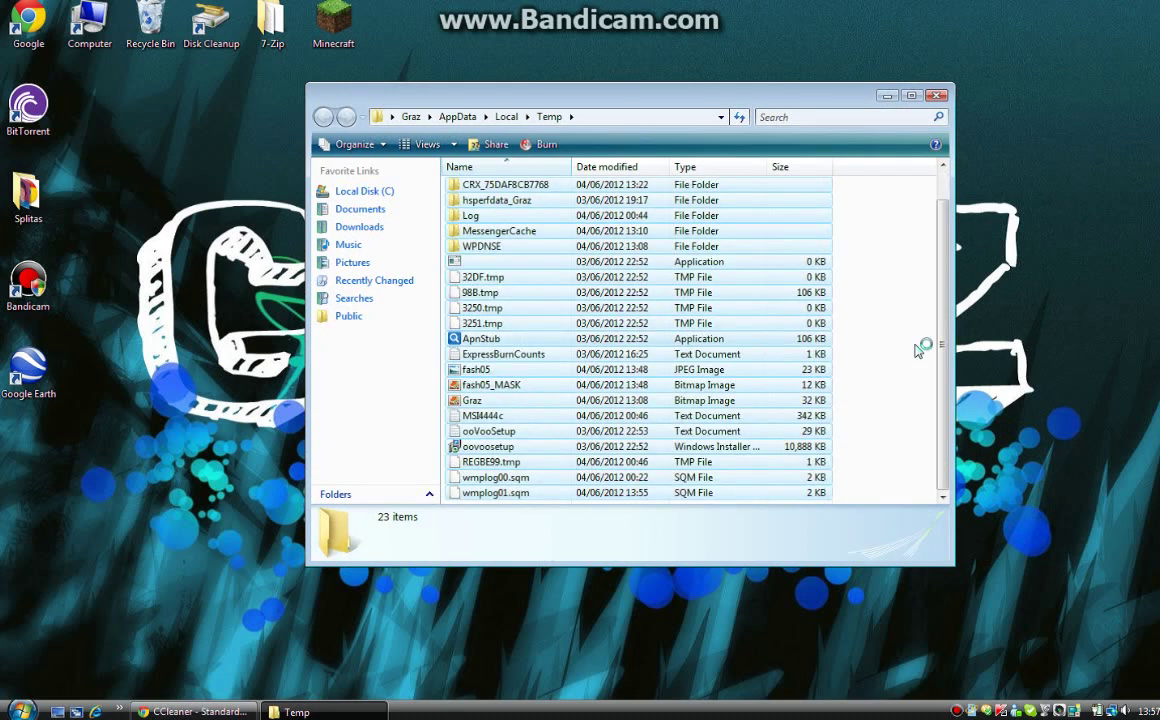
scroll(893, 425, "up", 1)
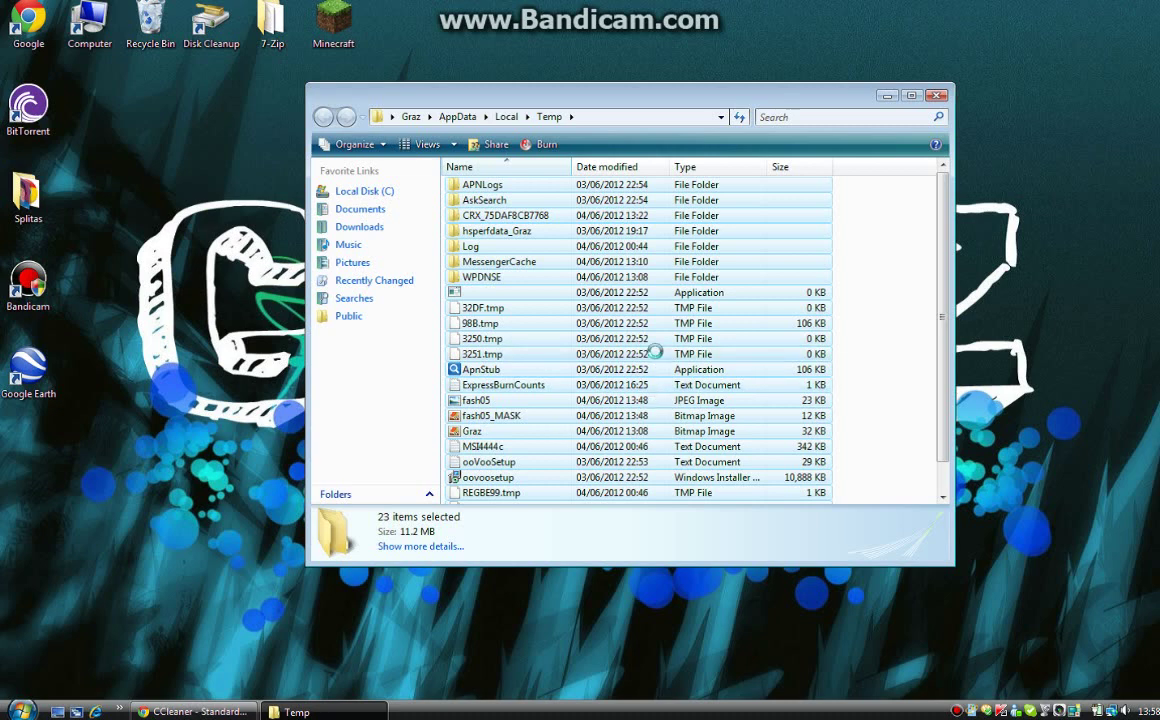
key("Delete")
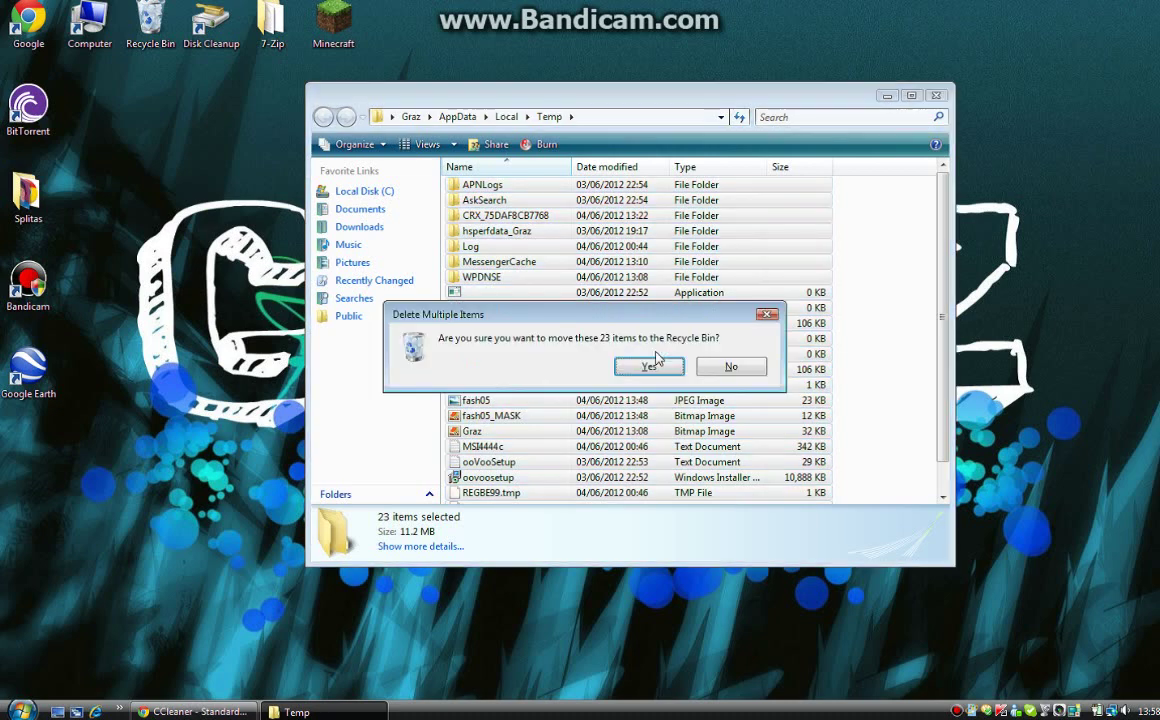
left_click(648, 368)
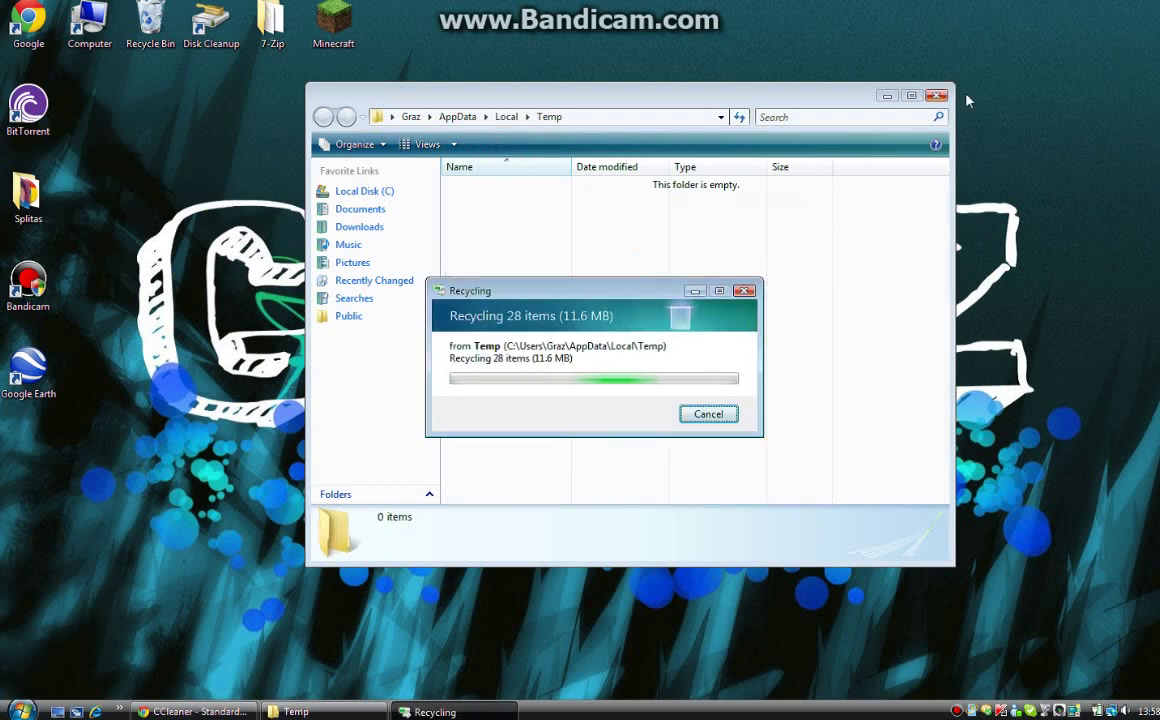
Close the empty Temp folder, search Start for 'disk', and launch Disk Cleanup.
left_click(936, 95)
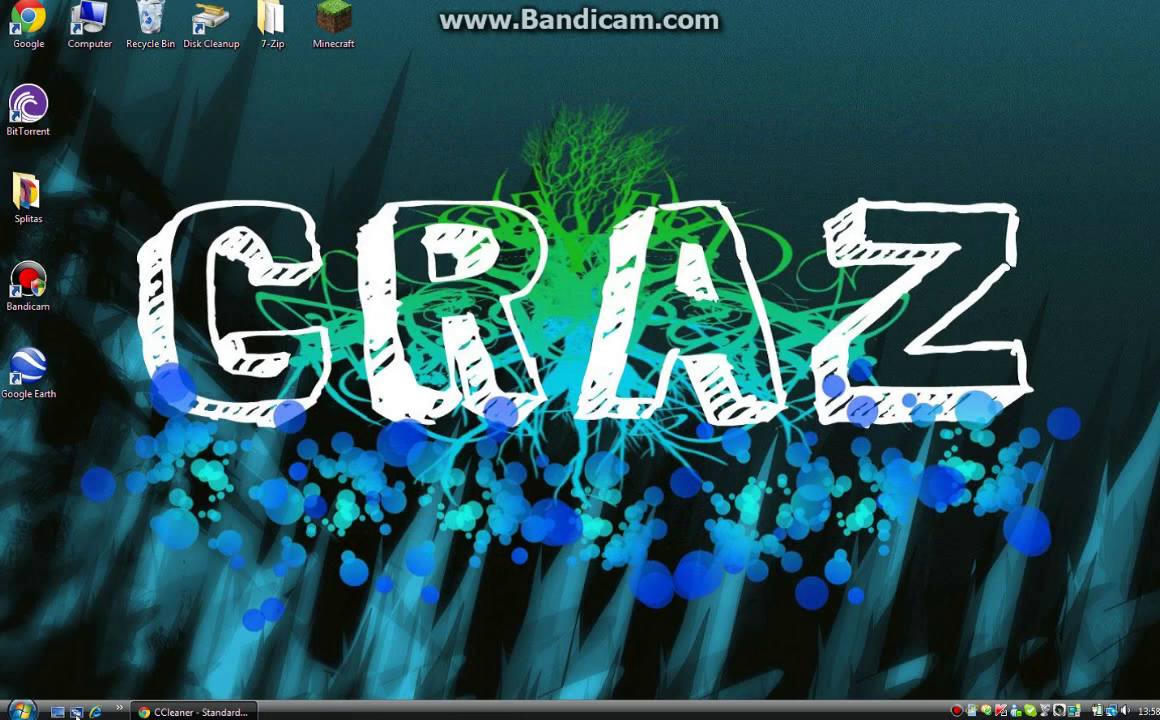
key("super")
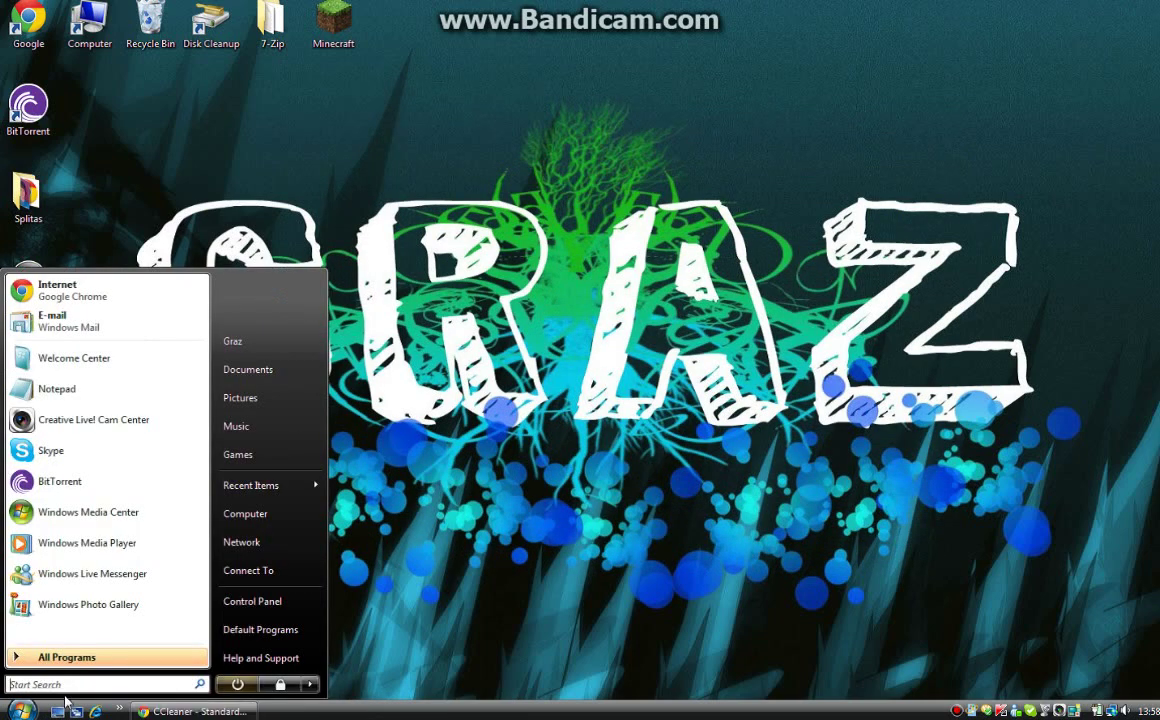
type("c")
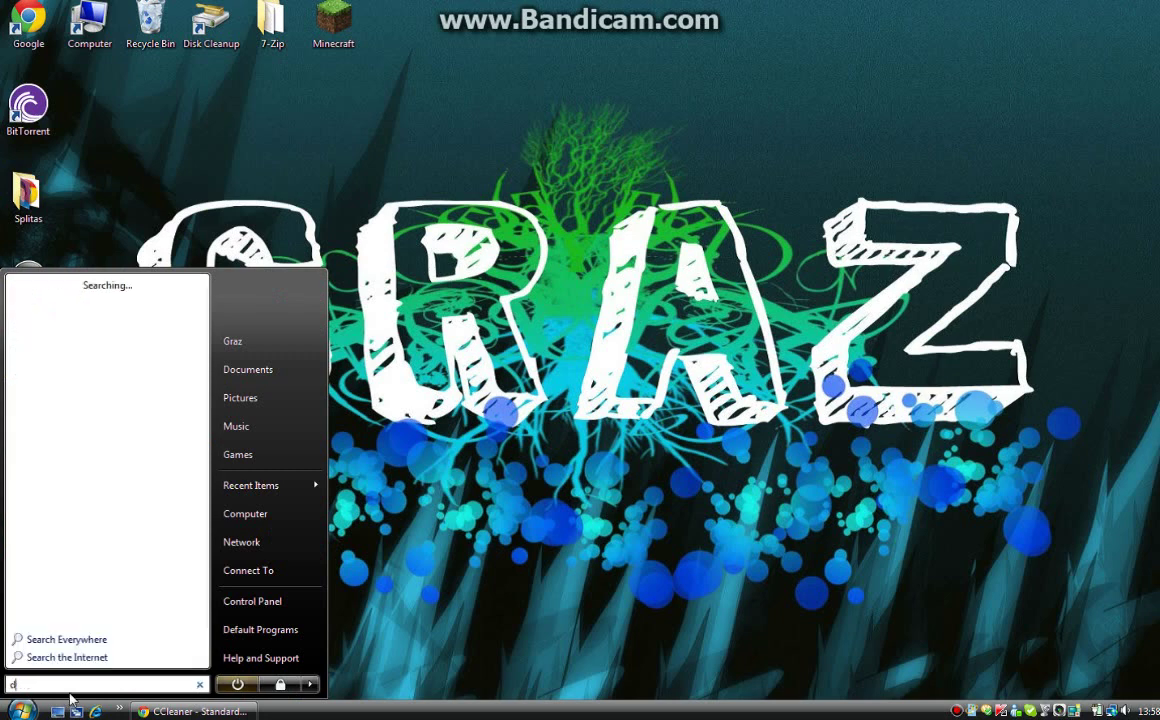
type("isk")
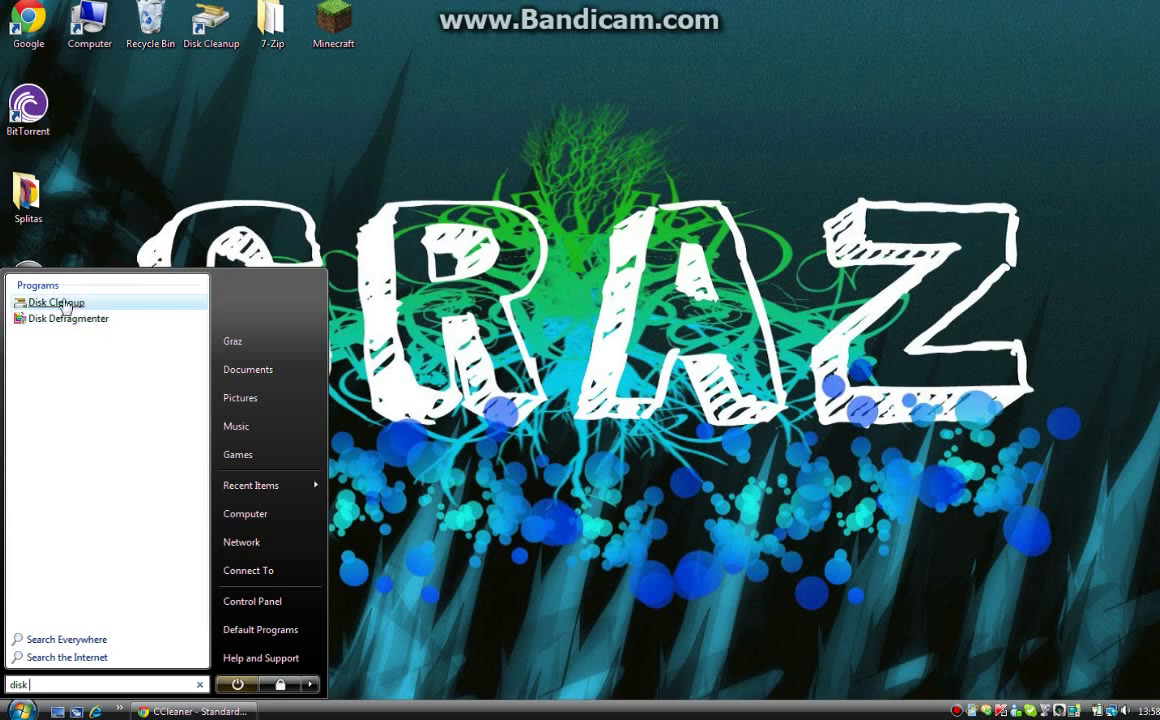
left_click(60, 303)
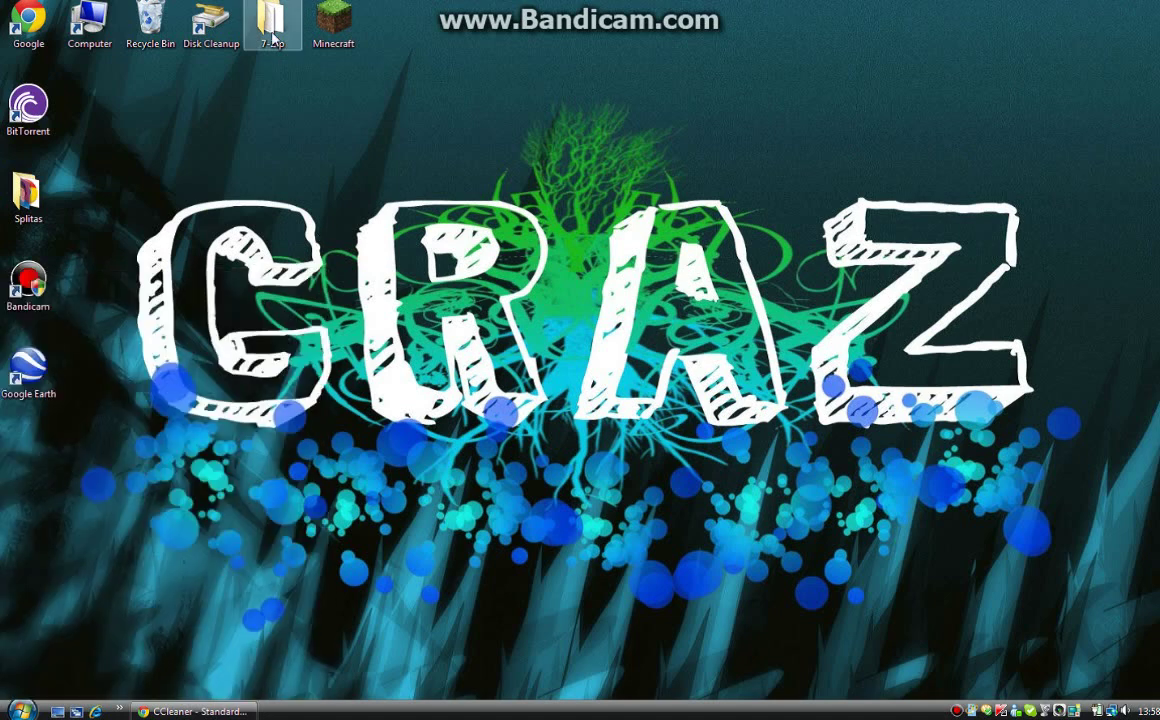
double_click(208, 22)
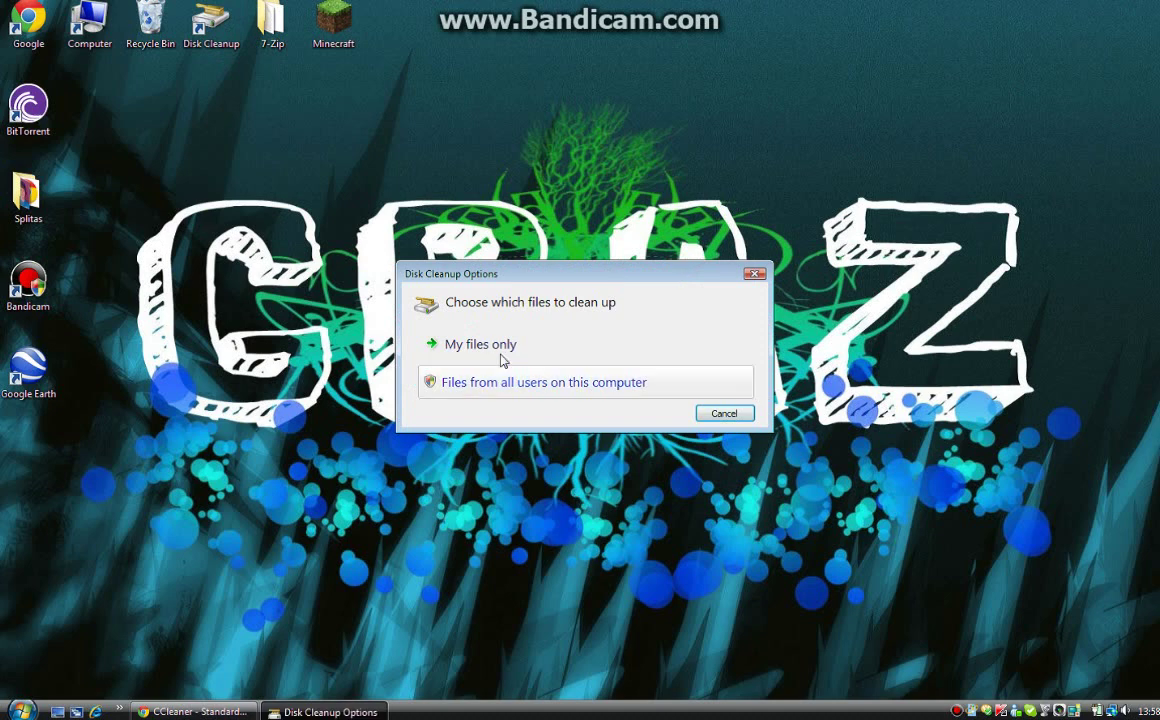
Clean my files only, ticking Offline Webpages, Hibernation, Recycle Bin, Temporary files and Thumbnails.
left_click(503, 352)
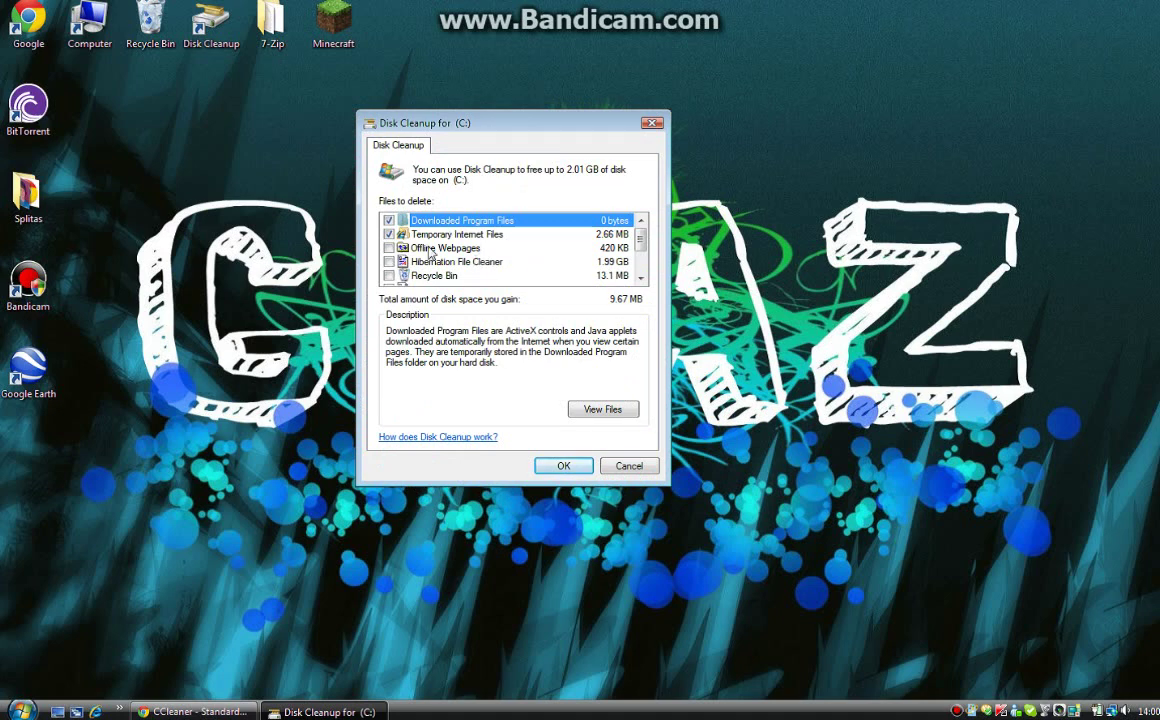
left_click(389, 248)
left_click(389, 275)
scroll(634, 256, "down", 1)
scroll(634, 256, "down", 2)
scroll(634, 256, "down", 1)
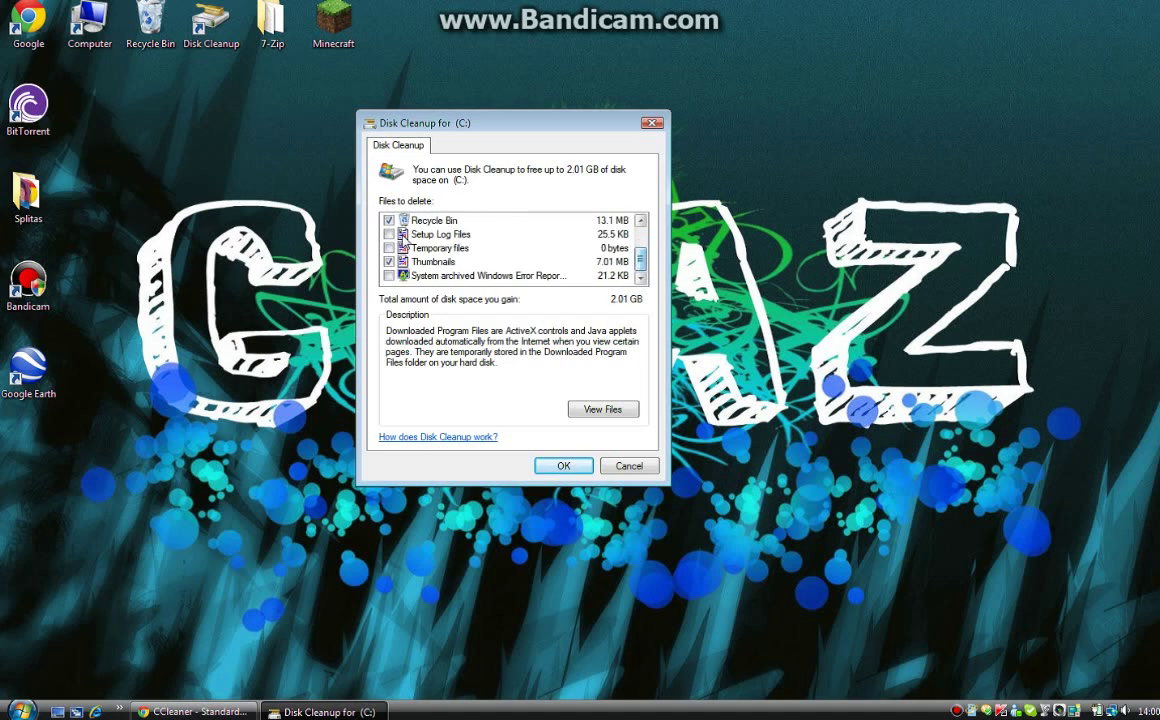
left_click(389, 248)
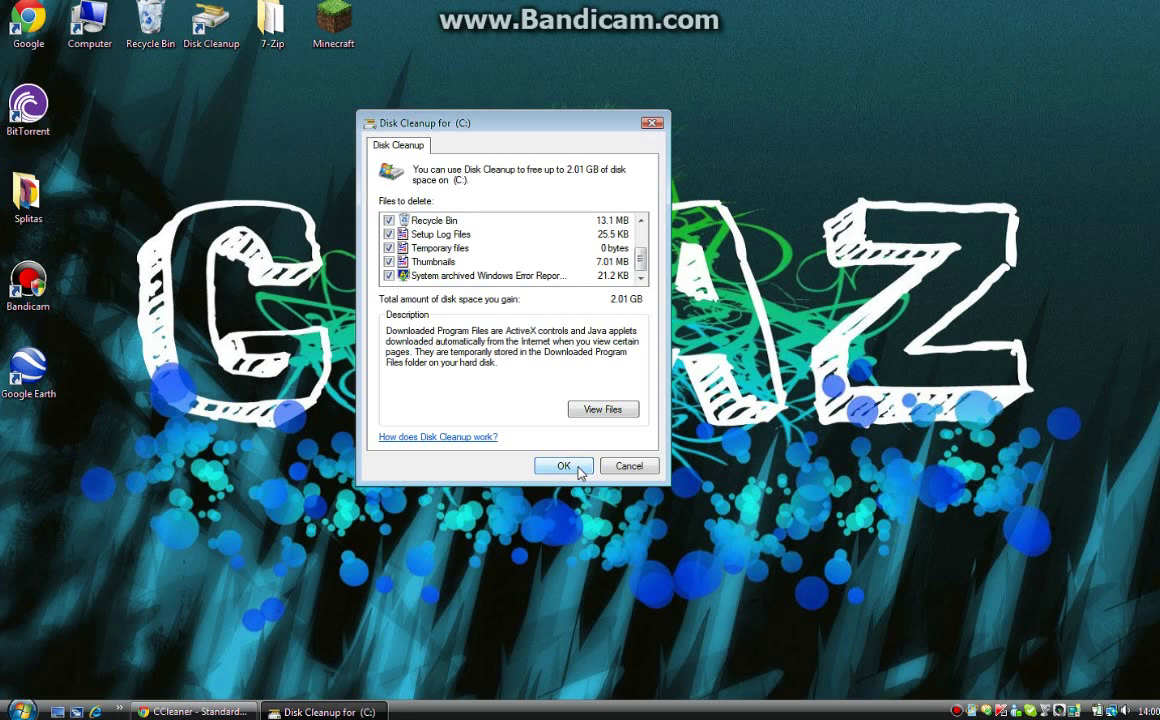
left_click(580, 470)
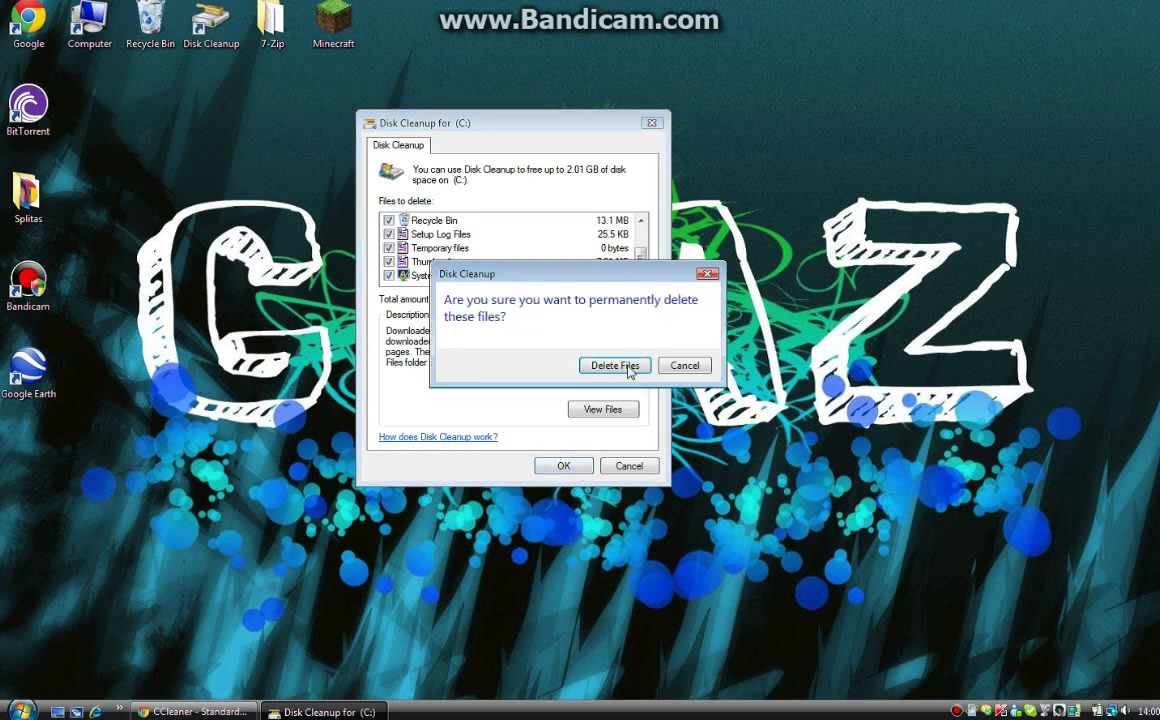
Confirm Delete Files so the selected categories are permanently removed from drive C:.
left_click(614, 366)
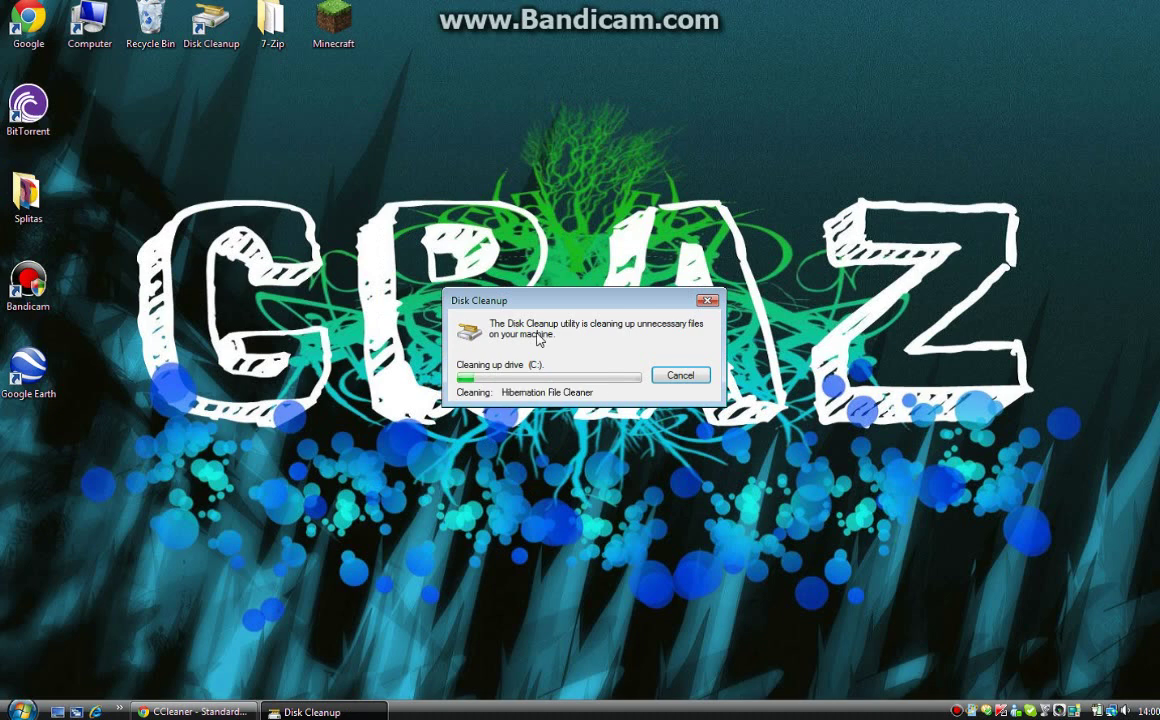